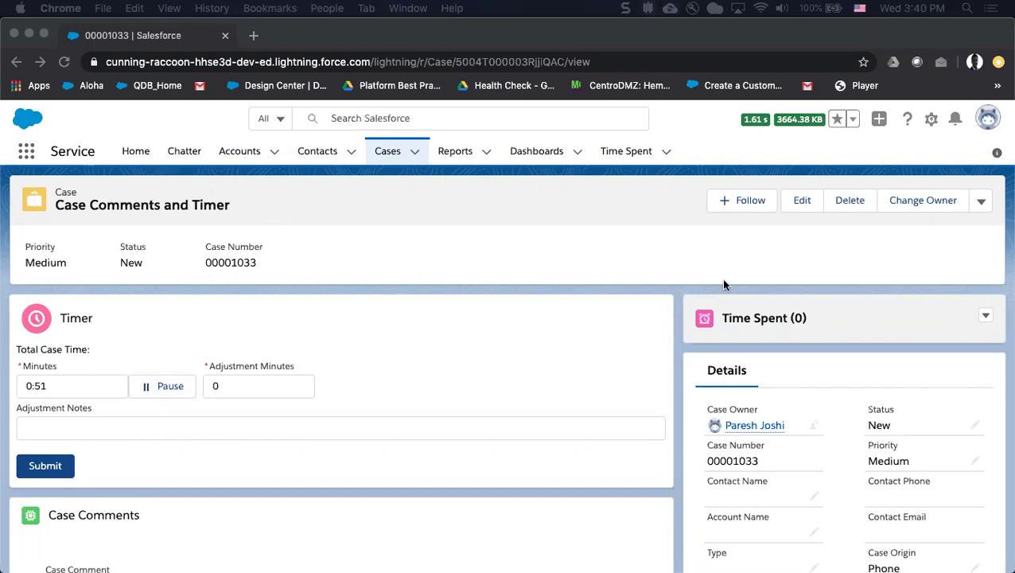
Step: Pause the case timer, then resume it
{"action": "scroll", "coordinate": [523, 327], "scroll_direction": "down", "scroll_amount": 2}
{"action": "scroll", "coordinate": [536, 451], "scroll_direction": "down", "scroll_amount": 3}
{"action": "scroll", "coordinate": [537, 452], "scroll_direction": "down", "scroll_amount": 2}
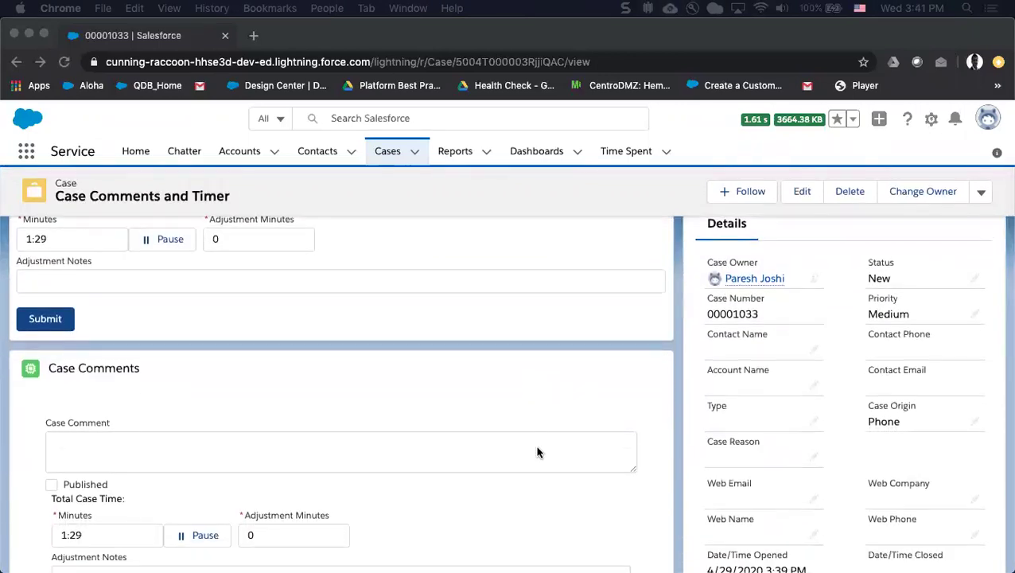
{"action": "scroll", "coordinate": [537, 452], "scroll_direction": "down", "scroll_amount": 1}
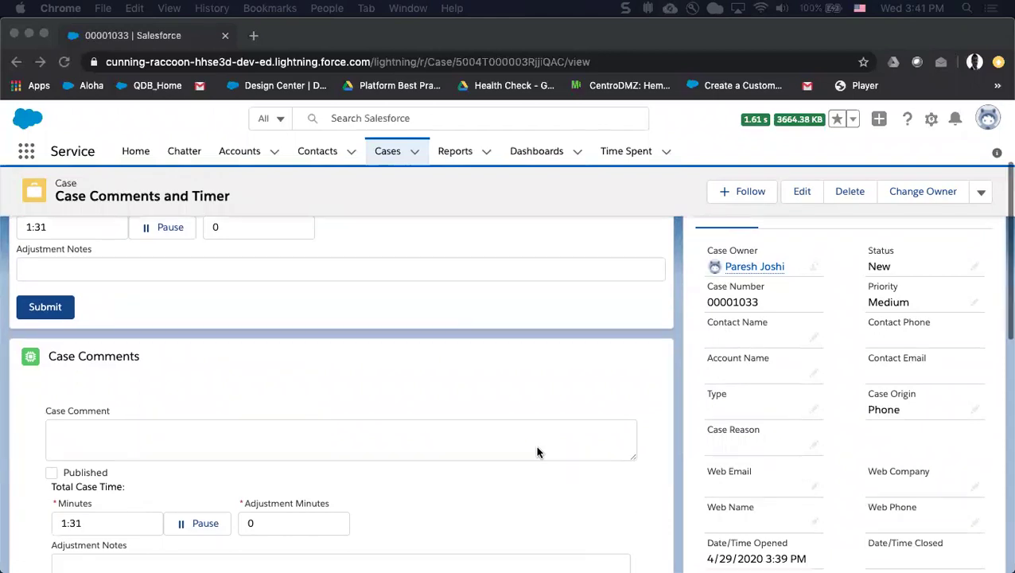
{"action": "scroll", "coordinate": [537, 452], "scroll_direction": "up", "scroll_amount": 5}
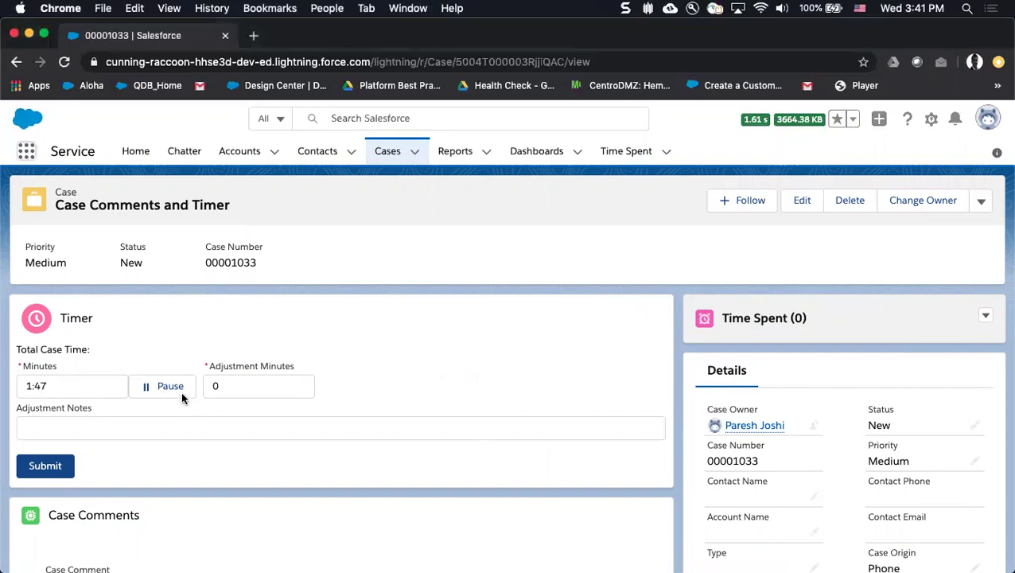
{"action": "left_click", "coordinate": [180, 391]}
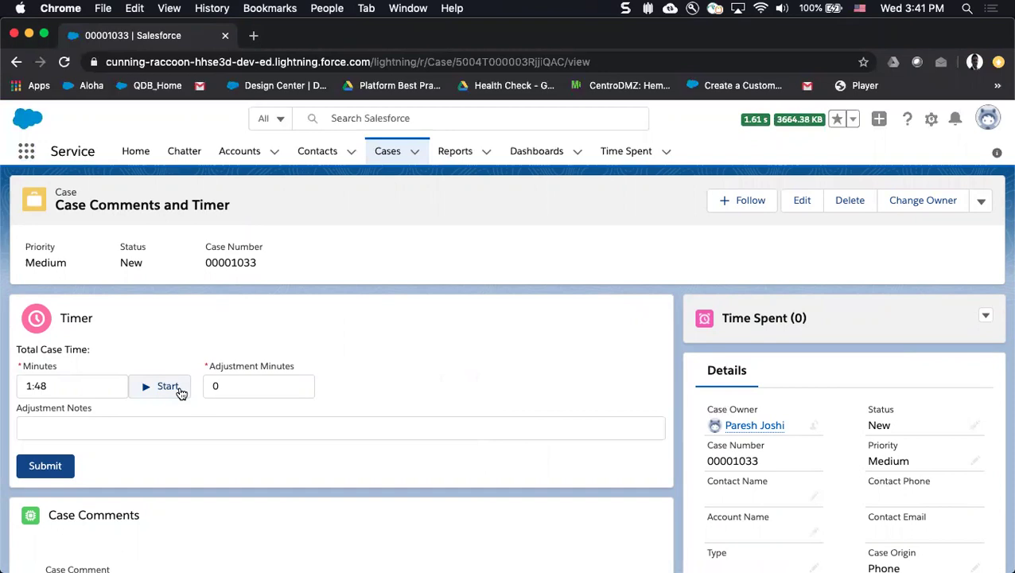
{"action": "left_click", "coordinate": [180, 390]}
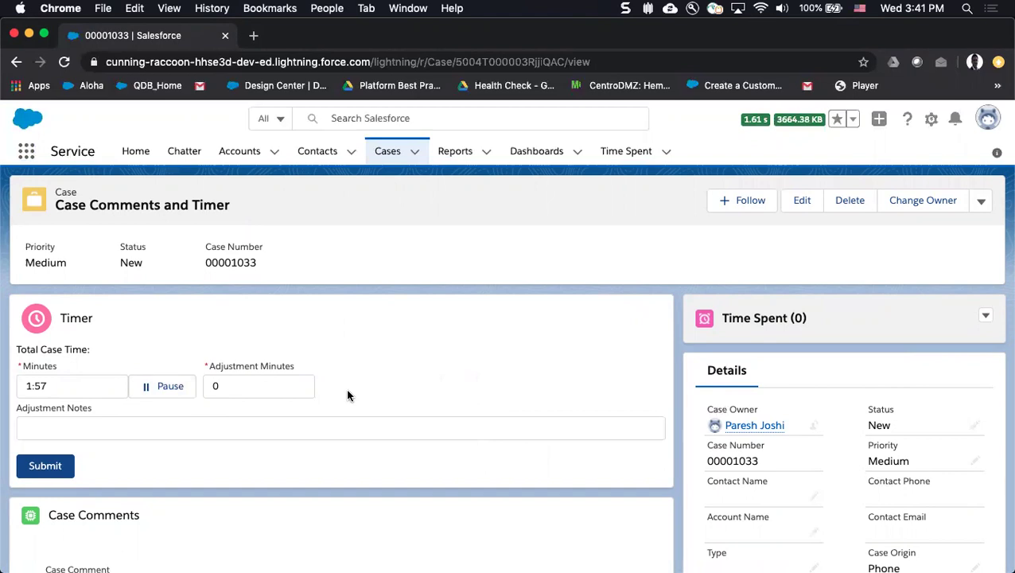
Step: Submit a Timer entry of 20 adjustment minutes noted 'Offline Work' and dismiss the success toast
{"action": "left_click", "coordinate": [268, 390]}
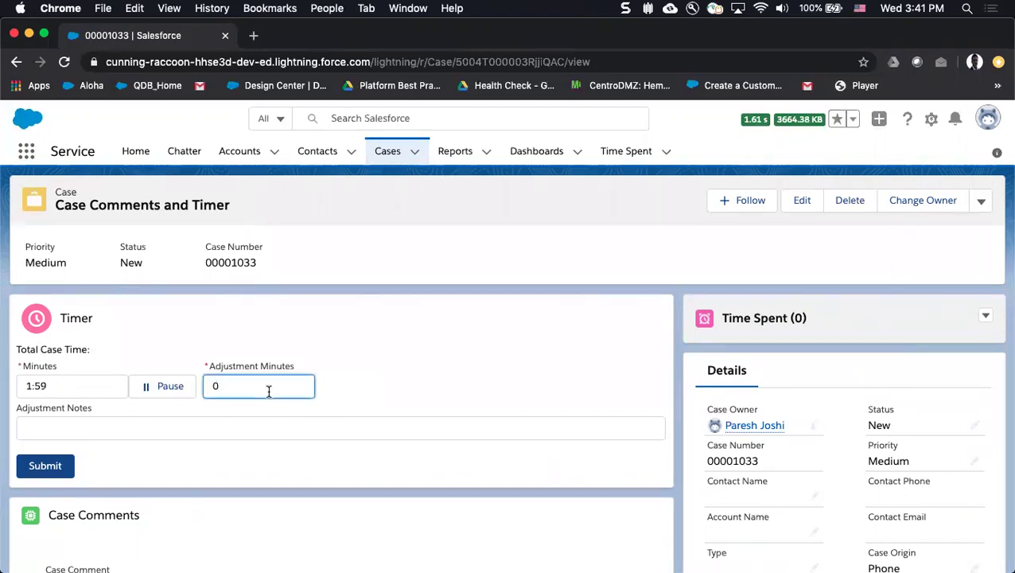
{"action": "key", "text": "BackSpace"}
{"action": "type", "text": "20"}
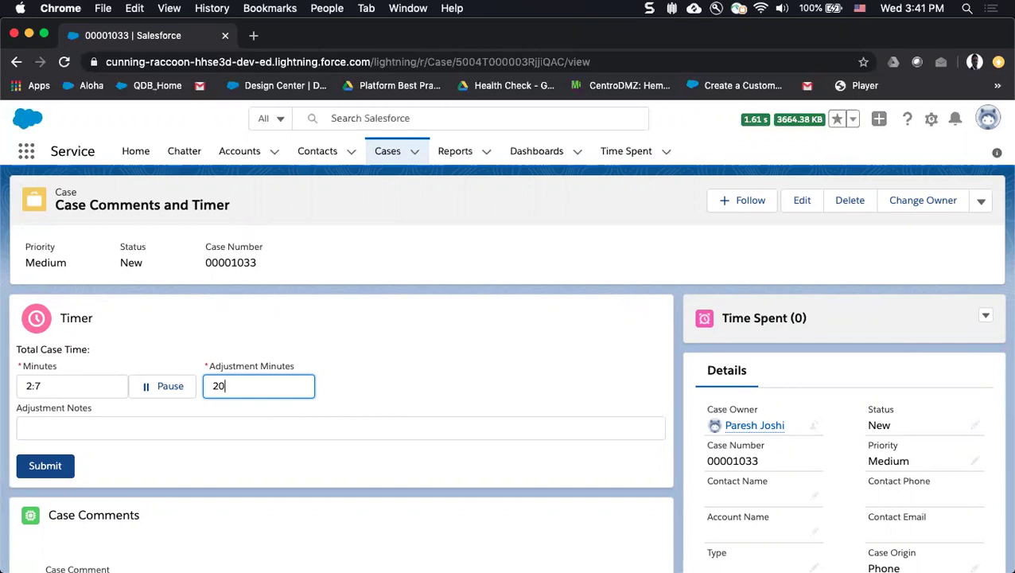
{"action": "left_click", "coordinate": [262, 419]}
{"action": "type", "text": "Of"}
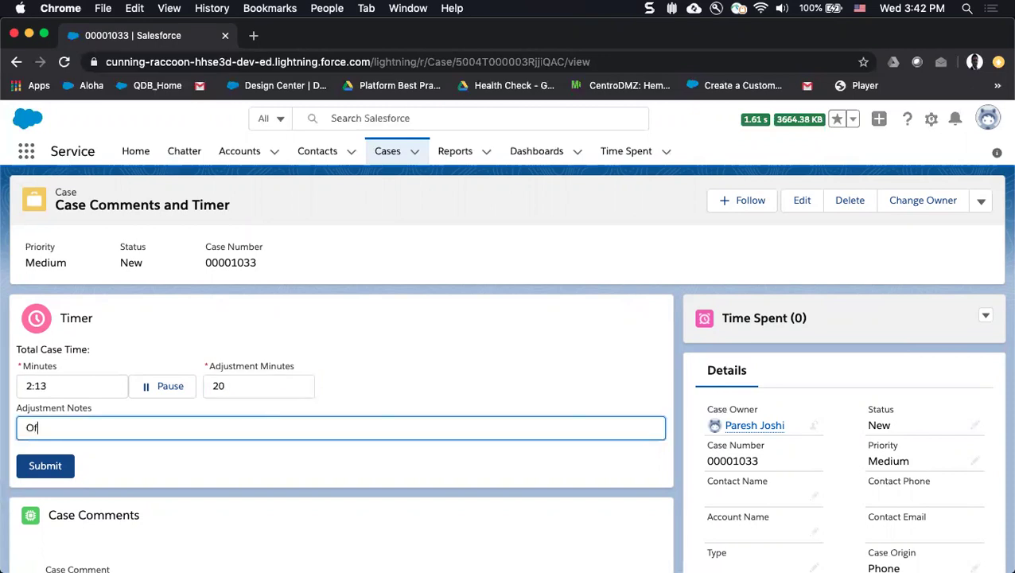
{"action": "type", "text": "fline Work"}
{"action": "left_click", "coordinate": [49, 472]}
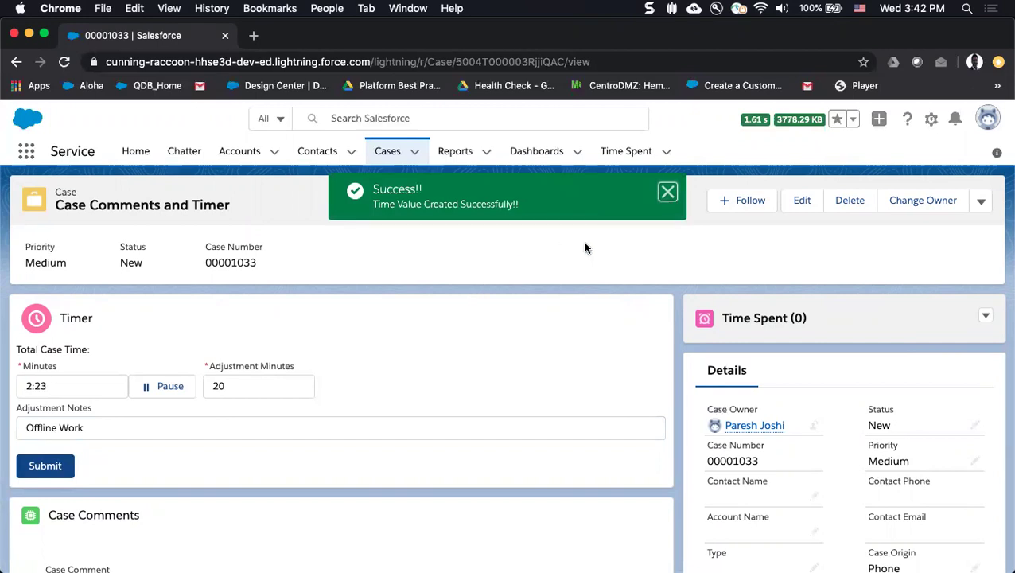
{"action": "left_click", "coordinate": [668, 193]}
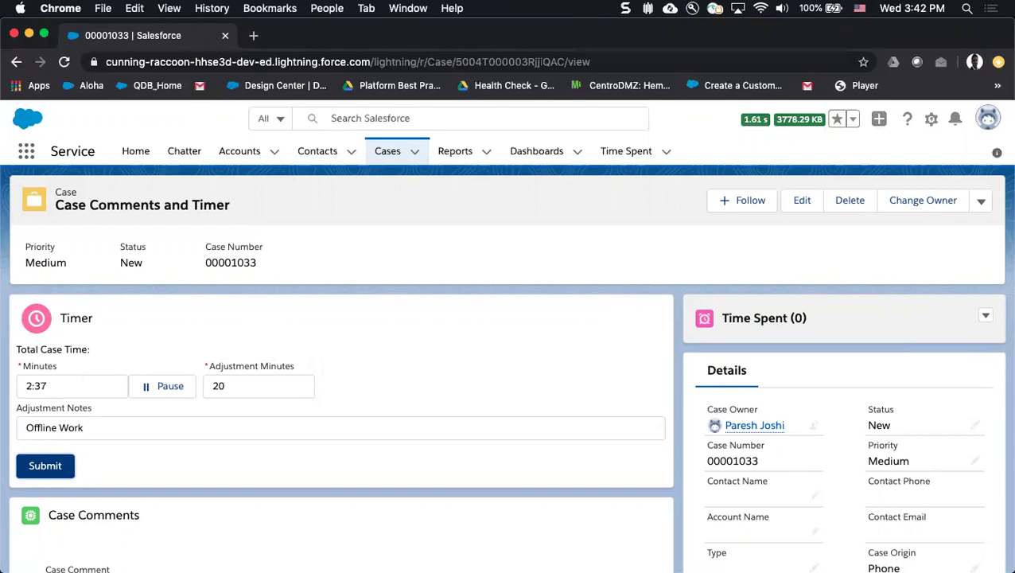
Step: Write 'Test Case Comments' in the Case Comments box
{"action": "scroll", "coordinate": [361, 406], "scroll_direction": "down", "scroll_amount": 3}
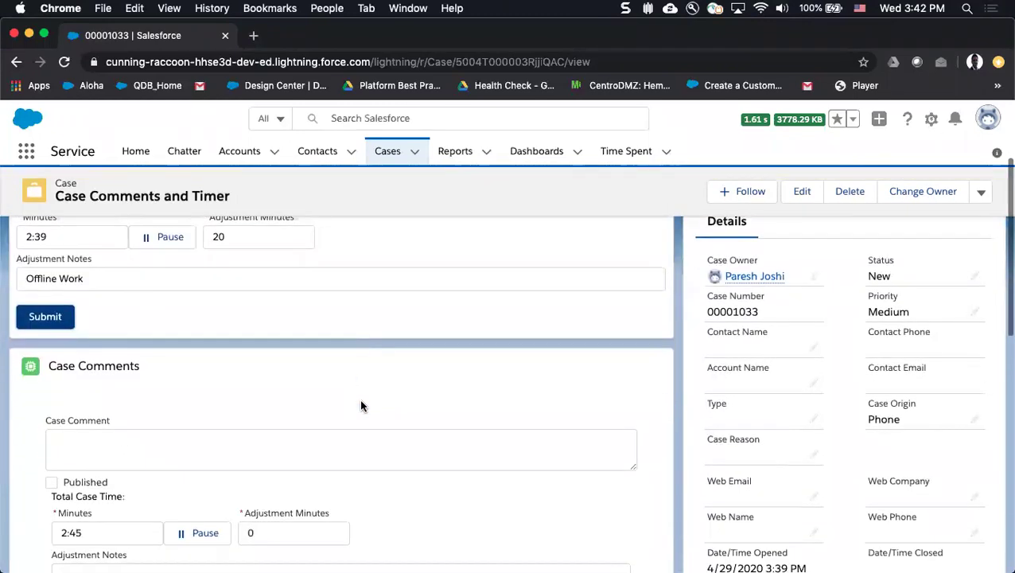
{"action": "scroll", "coordinate": [361, 406], "scroll_direction": "down", "scroll_amount": 1}
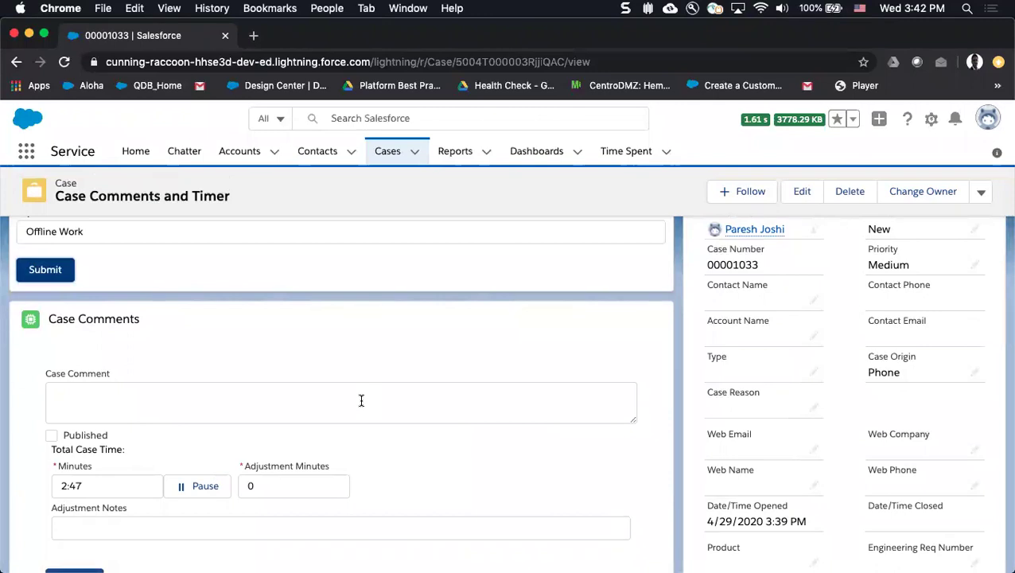
{"action": "left_click", "coordinate": [356, 407]}
{"action": "type", "text": "T"}
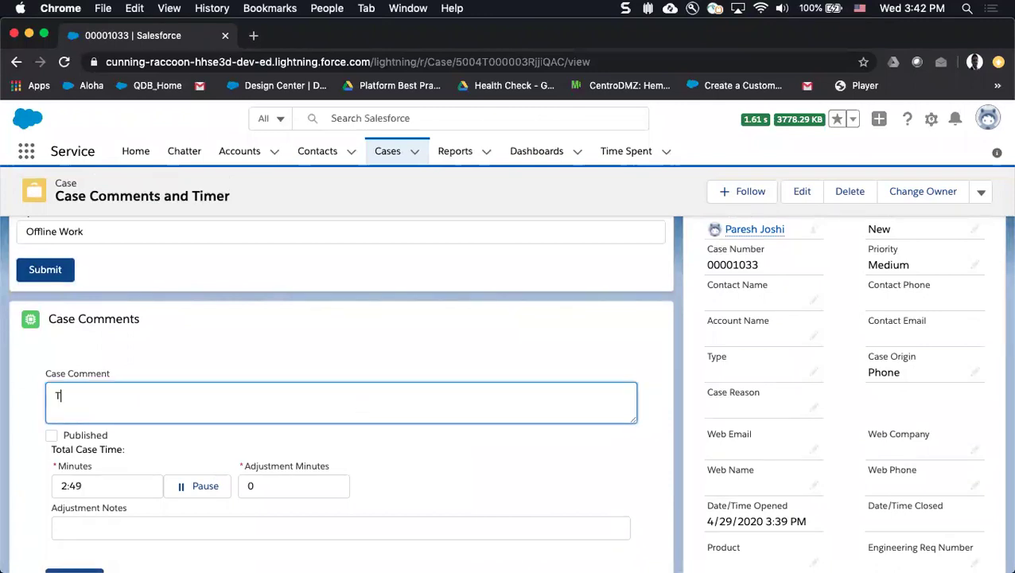
{"action": "type", "text": "est Case "}
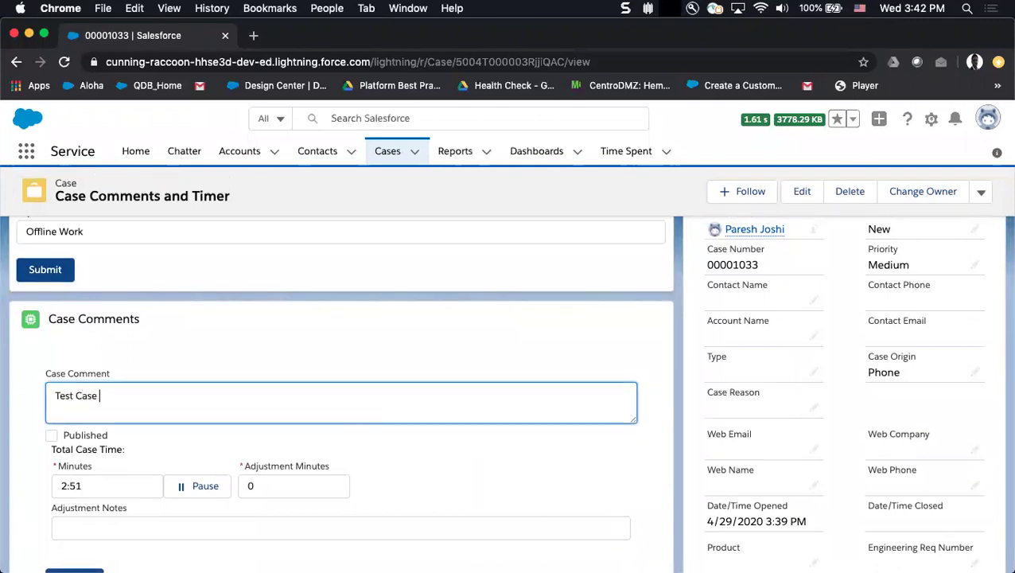
{"action": "type", "text": "Comments"}
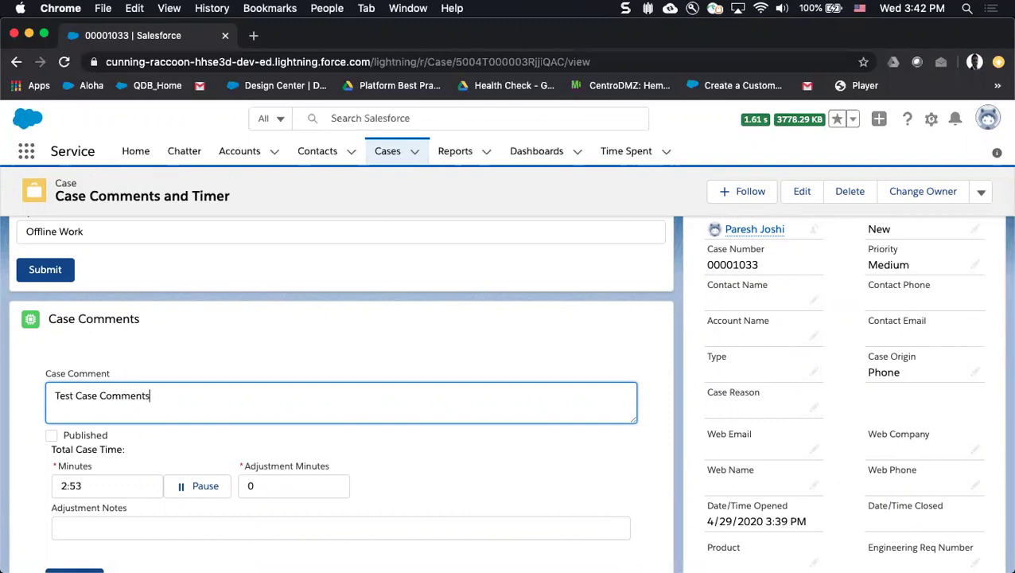
Step: Give the comment 5 adjustment minutes with the note 'Adjusted Minutes' and submit it
{"action": "scroll", "coordinate": [453, 410], "scroll_direction": "down", "scroll_amount": 2}
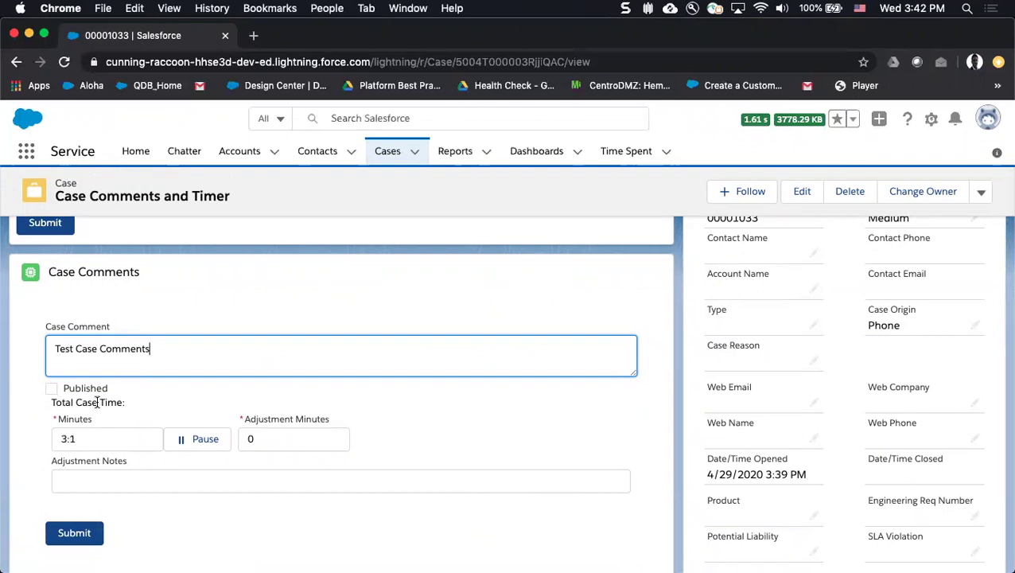
{"action": "scroll", "coordinate": [184, 440], "scroll_direction": "down", "scroll_amount": 1}
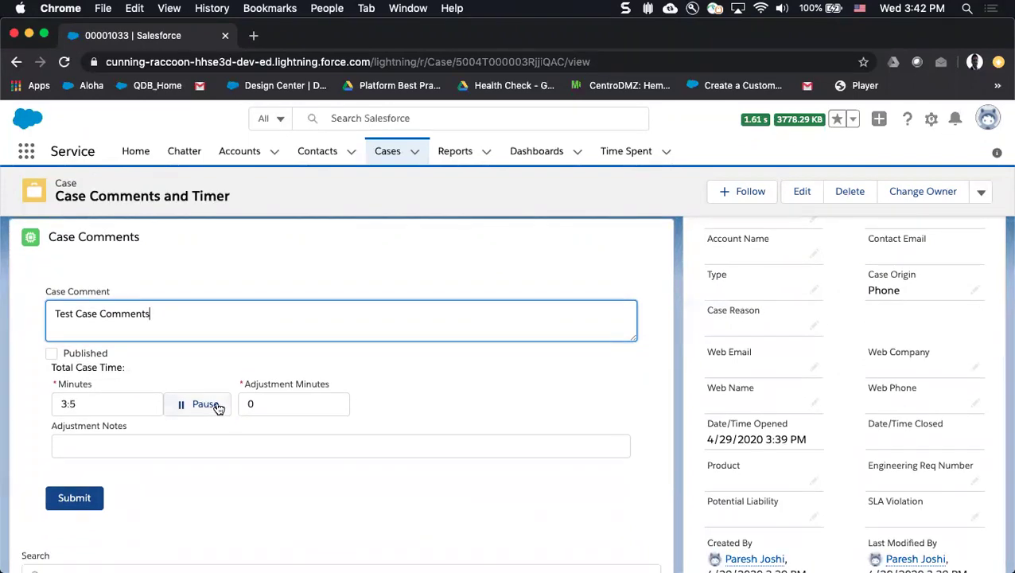
{"action": "left_click", "coordinate": [271, 404]}
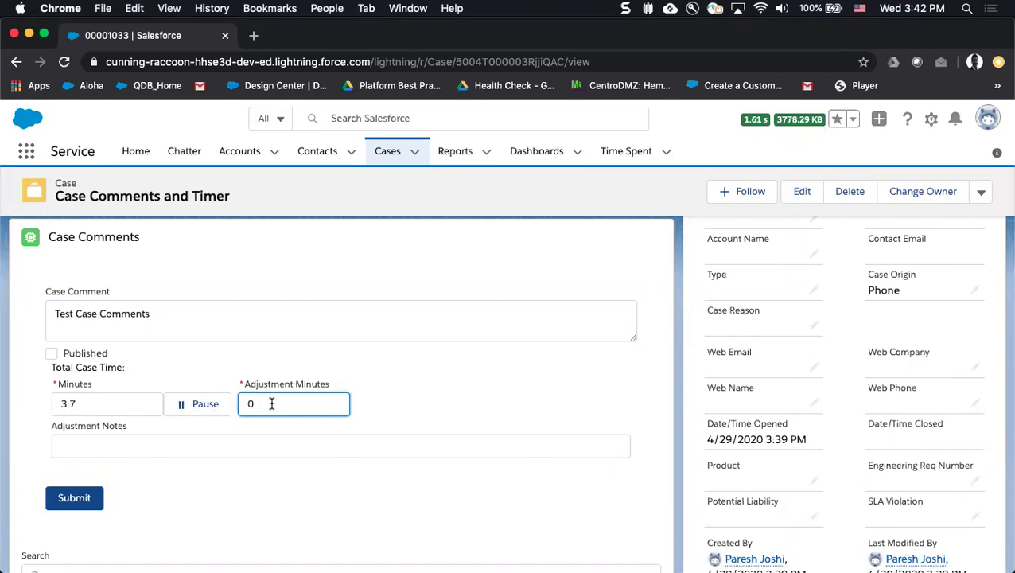
{"action": "key", "text": "BackSpace"}
{"action": "type", "text": "5"}
{"action": "left_click", "coordinate": [261, 442]}
{"action": "type", "text": "A"}
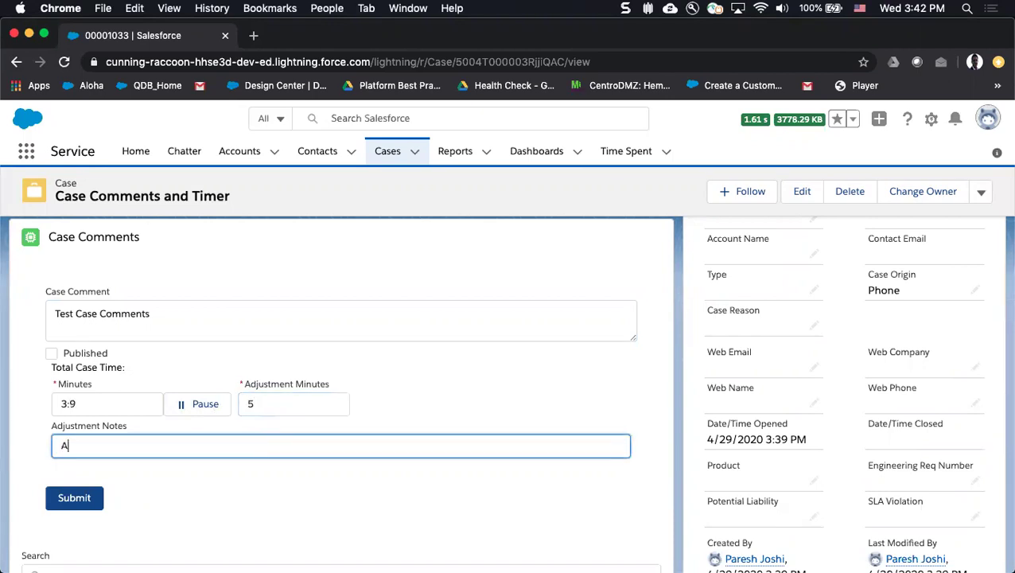
{"action": "type", "text": "djusted Minte"}
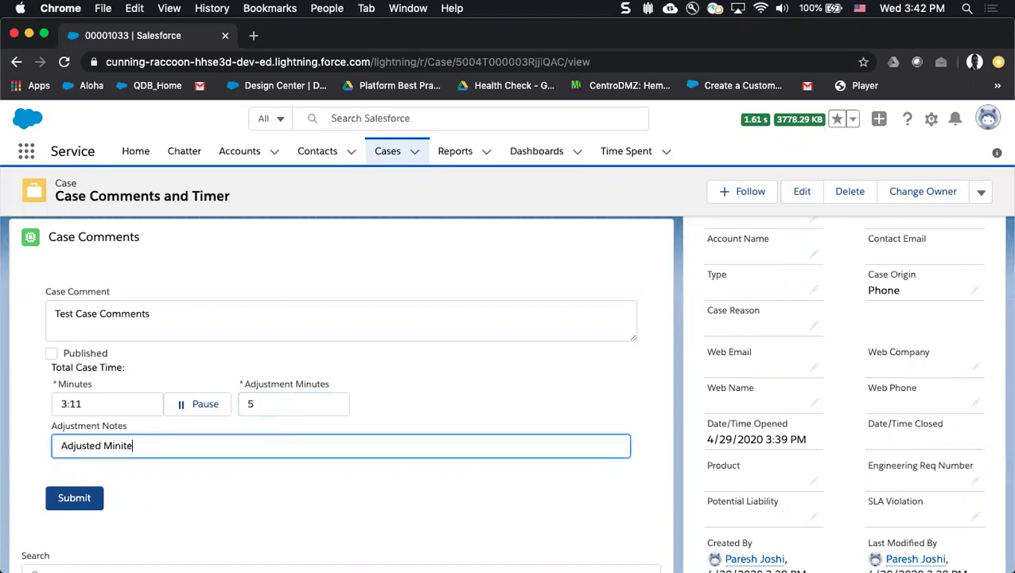
{"action": "key", "text": "BackSpace"}
{"action": "key", "text": "BackSpace"}
{"action": "type", "text": "utes"}
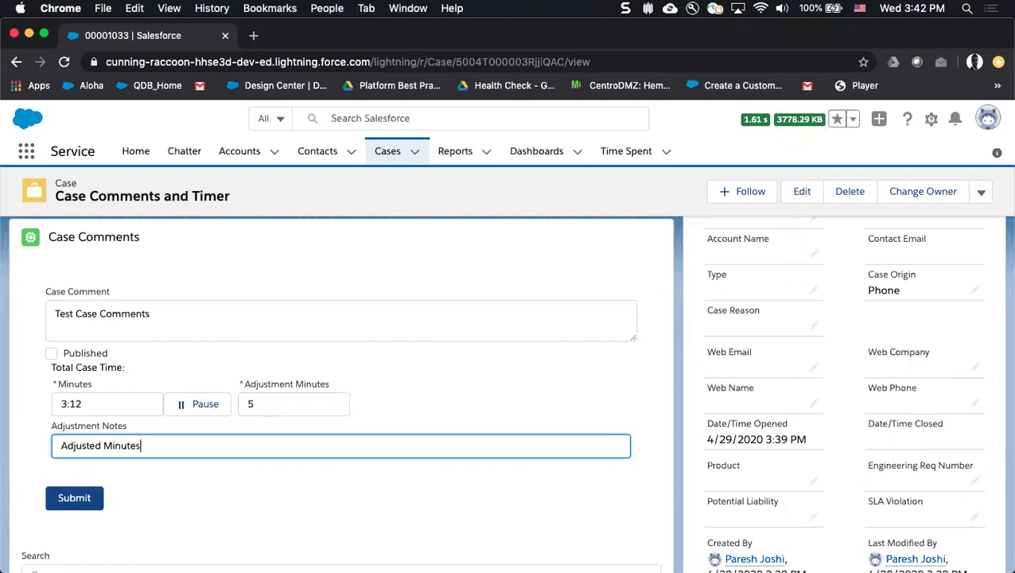
{"action": "left_click", "coordinate": [74, 498]}
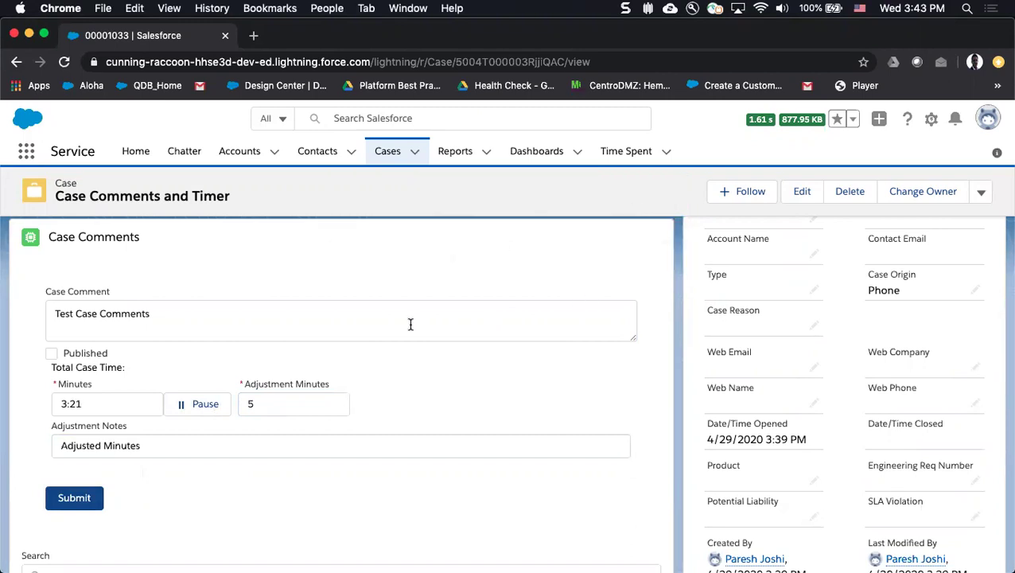
Step: Extend the case comment text to 'Test Case Comments Published'
{"action": "scroll", "coordinate": [410, 324], "scroll_direction": "down", "scroll_amount": 3}
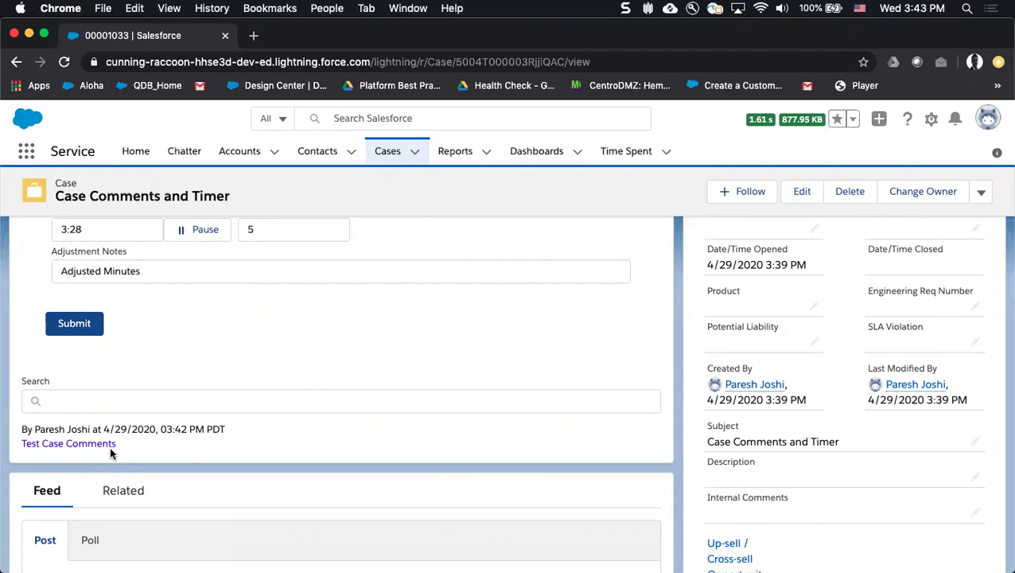
{"action": "scroll", "coordinate": [110, 451], "scroll_direction": "up", "scroll_amount": 3}
{"action": "scroll", "coordinate": [192, 351], "scroll_direction": "up", "scroll_amount": 1}
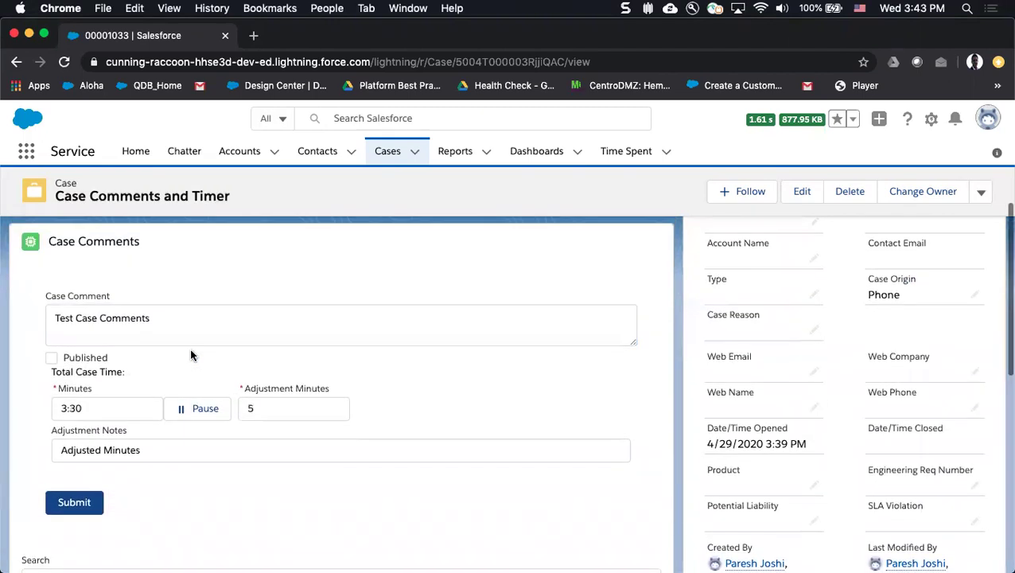
{"action": "left_click", "coordinate": [233, 318]}
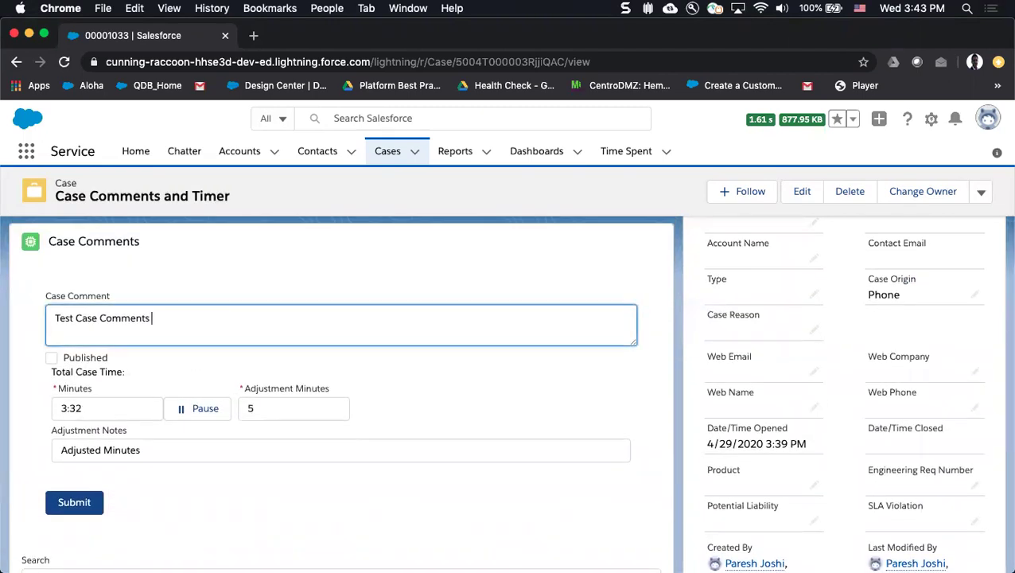
{"action": "type", "text": "Published"}
{"action": "key", "text": "BackSpace"}
{"action": "type", "text": "d"}
Step: Set 2 adjustment minutes, mark the comment Published, submit, and close both success toasts
{"action": "left_click", "coordinate": [307, 410]}
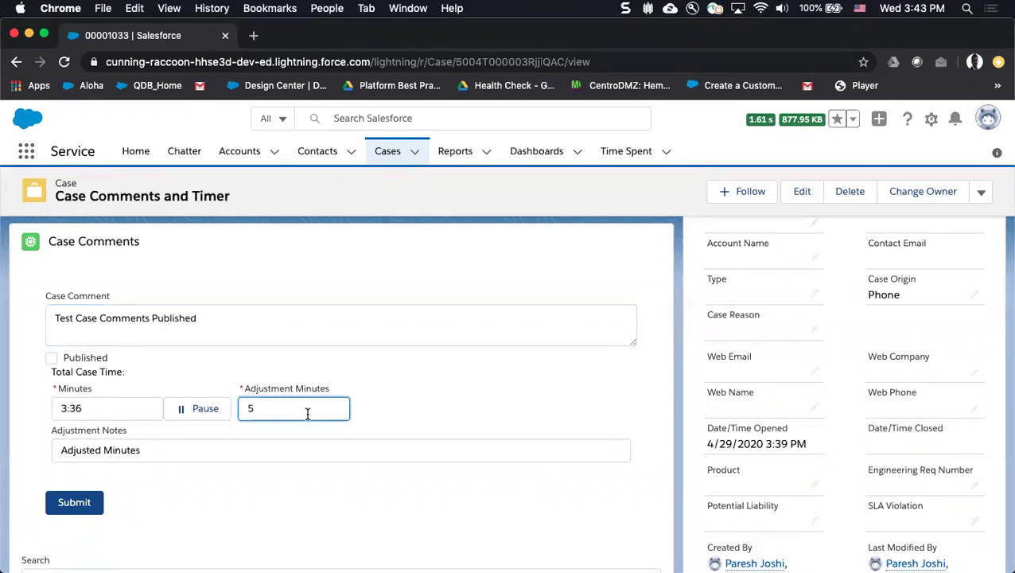
{"action": "type", "text": "5"}
{"action": "key", "text": "BackSpace"}
{"action": "scroll", "coordinate": [251, 440], "scroll_direction": "down", "scroll_amount": 1}
{"action": "left_click", "coordinate": [51, 315]}
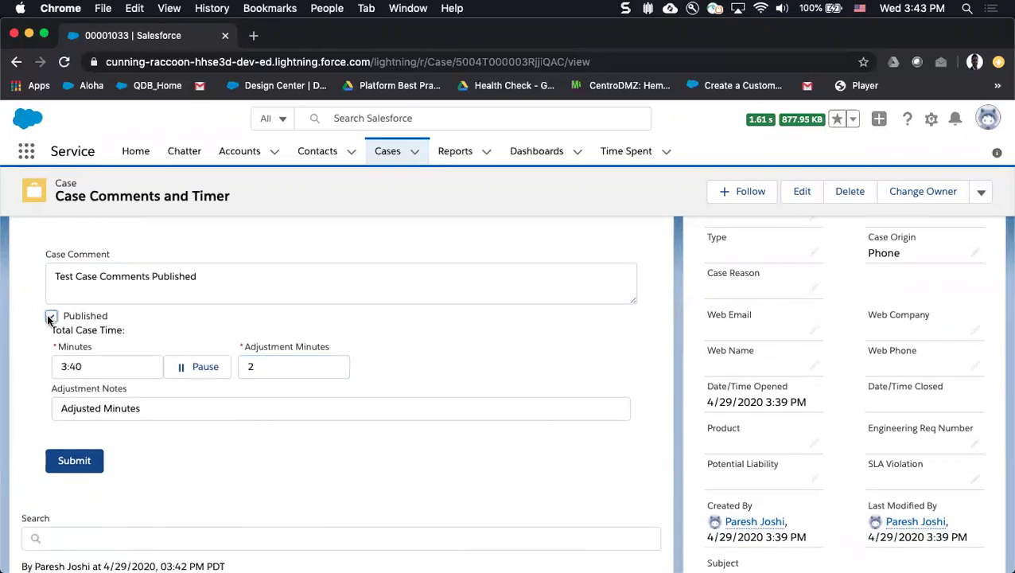
{"action": "scroll", "coordinate": [239, 461], "scroll_direction": "down", "scroll_amount": 1}
{"action": "left_click", "coordinate": [79, 422]}
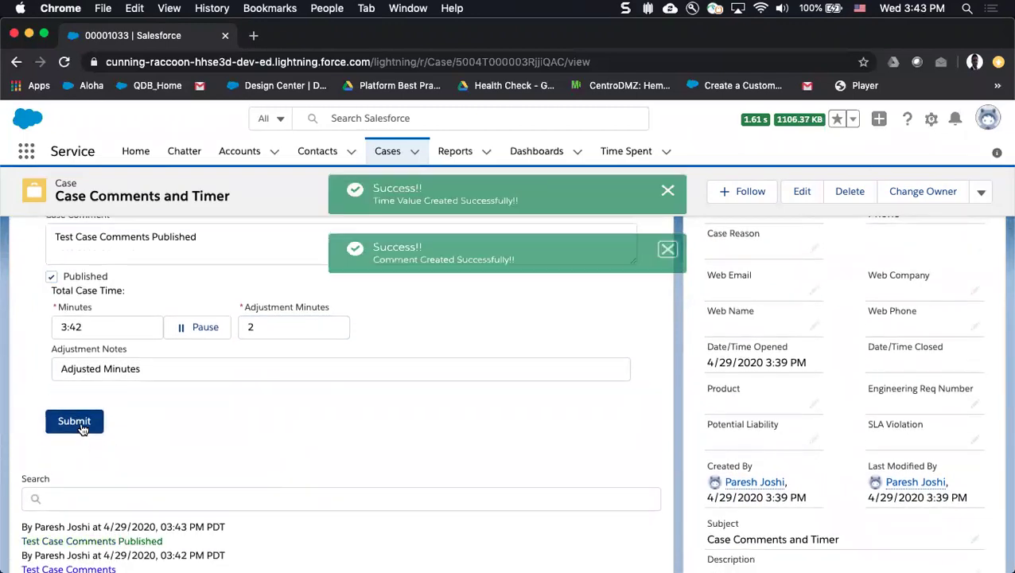
{"action": "left_click", "coordinate": [667, 191]}
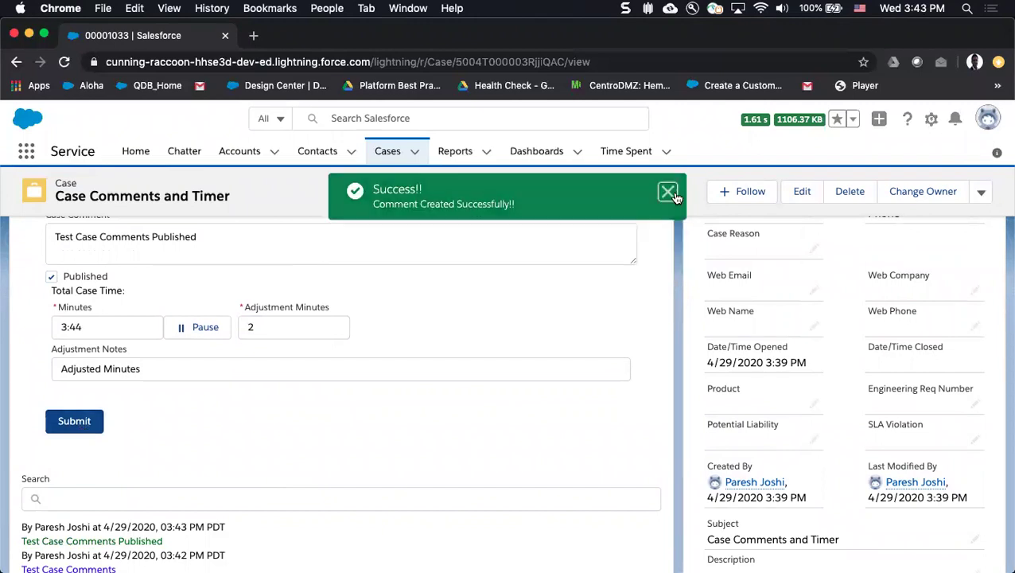
{"action": "left_click", "coordinate": [667, 192]}
{"action": "scroll", "coordinate": [614, 312], "scroll_direction": "down", "scroll_amount": 3}
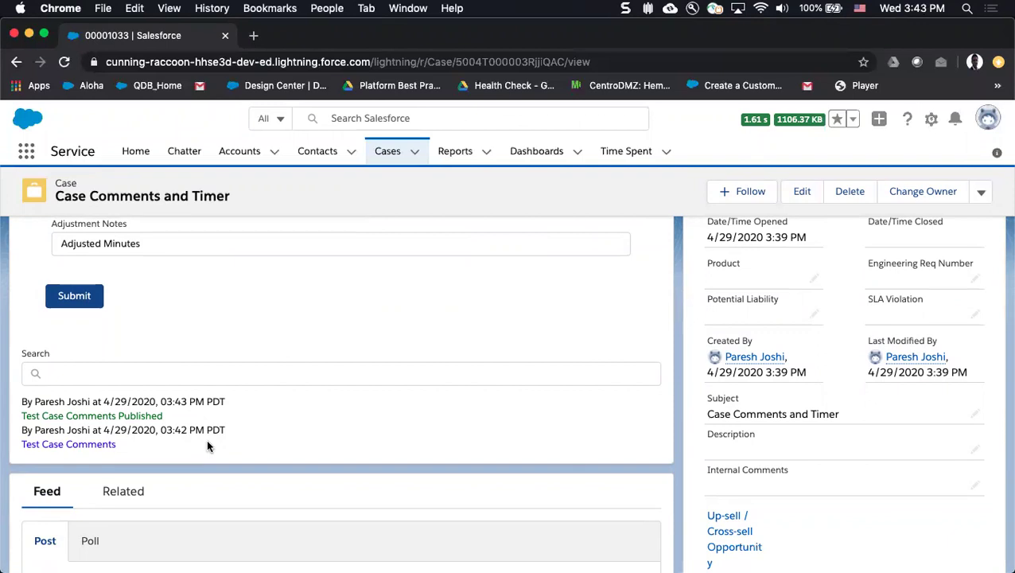
Step: Search the posted comments for 'Published' so only that comment remains listed
{"action": "scroll", "coordinate": [206, 438], "scroll_direction": "up", "scroll_amount": 1}
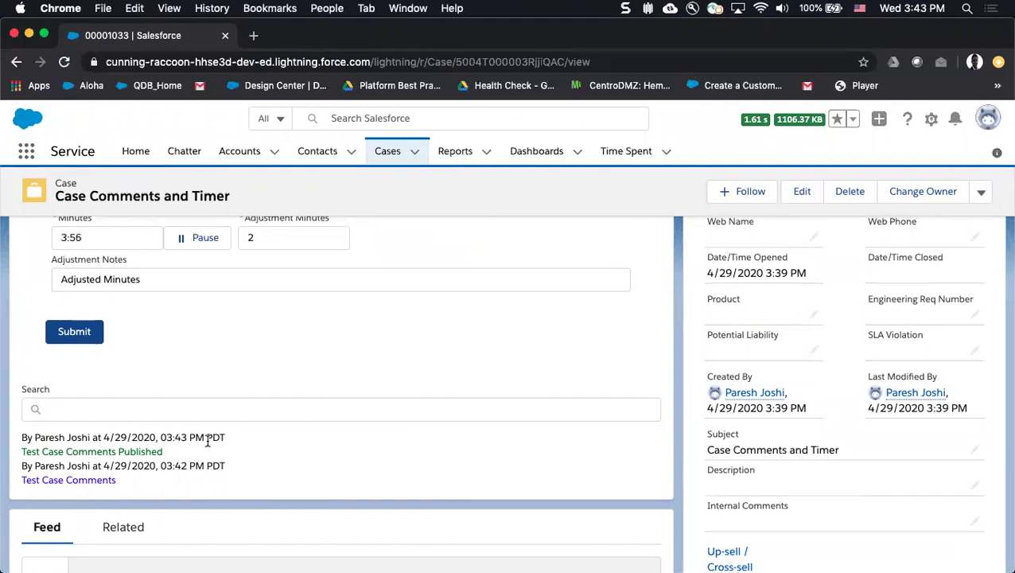
{"action": "left_click", "coordinate": [256, 407]}
{"action": "type", "text": "Qui"}
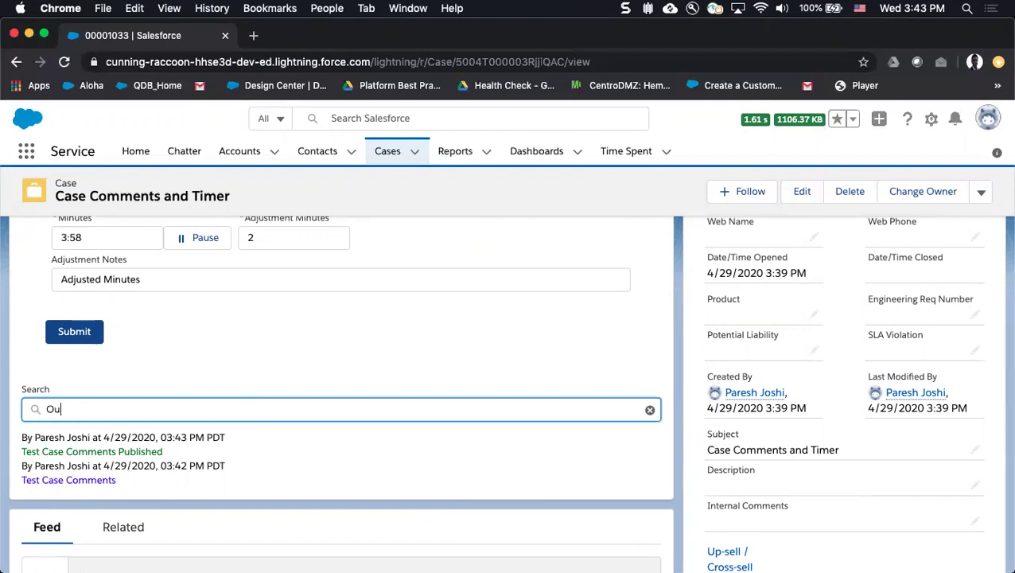
{"action": "key", "text": "BackSpace"}
{"action": "key", "text": "BackSpace"}
{"action": "key", "text": "BackSpace"}
{"action": "type", "text": "Published"}
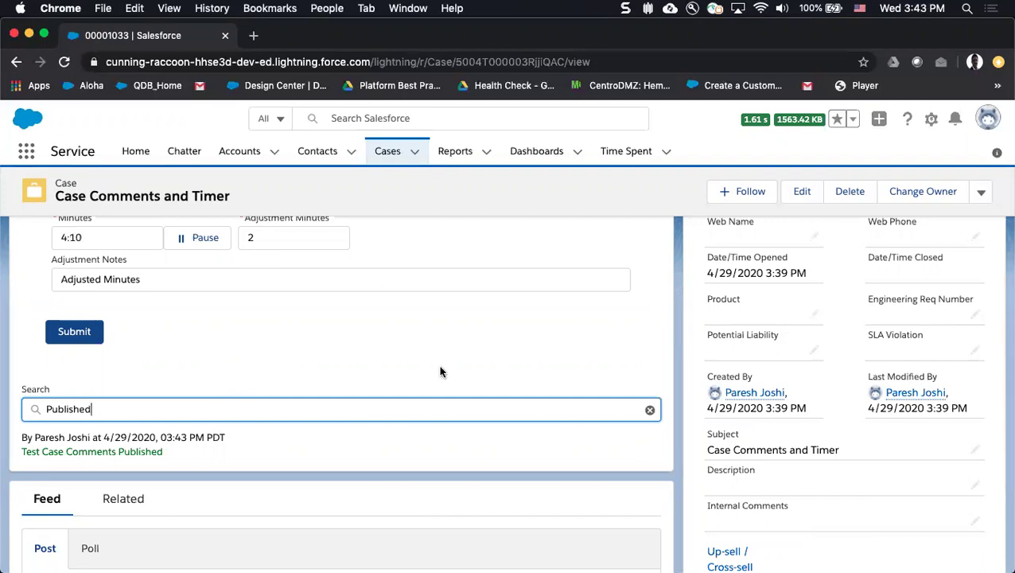
Step: View all three Time Spent entries, then go back to case 00001033 via the breadcrumb
{"action": "scroll", "coordinate": [441, 376], "scroll_direction": "up", "scroll_amount": 2}
{"action": "scroll", "coordinate": [442, 376], "scroll_direction": "up", "scroll_amount": 5}
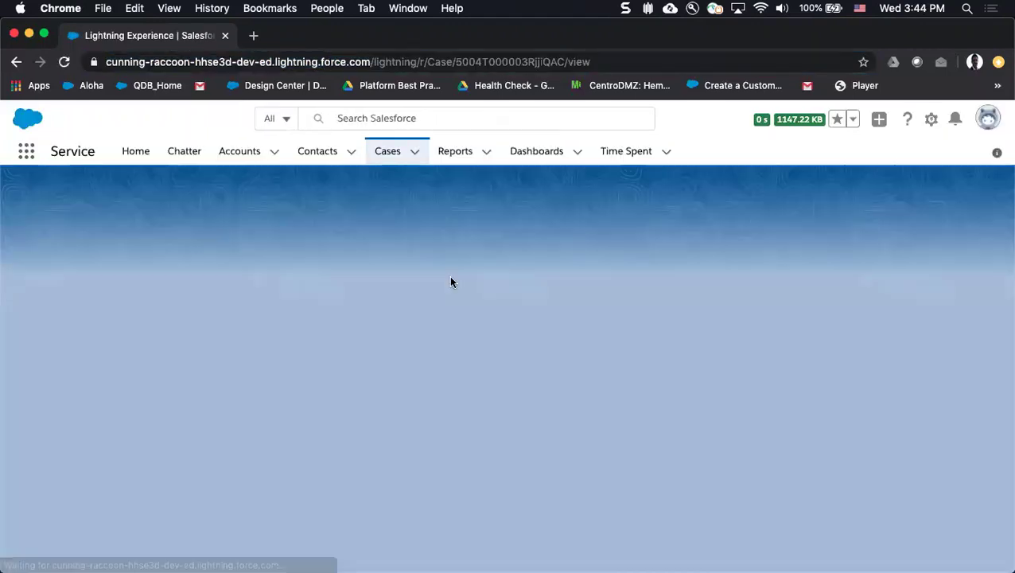
{"action": "scroll", "coordinate": [855, 443], "scroll_direction": "down", "scroll_amount": 3}
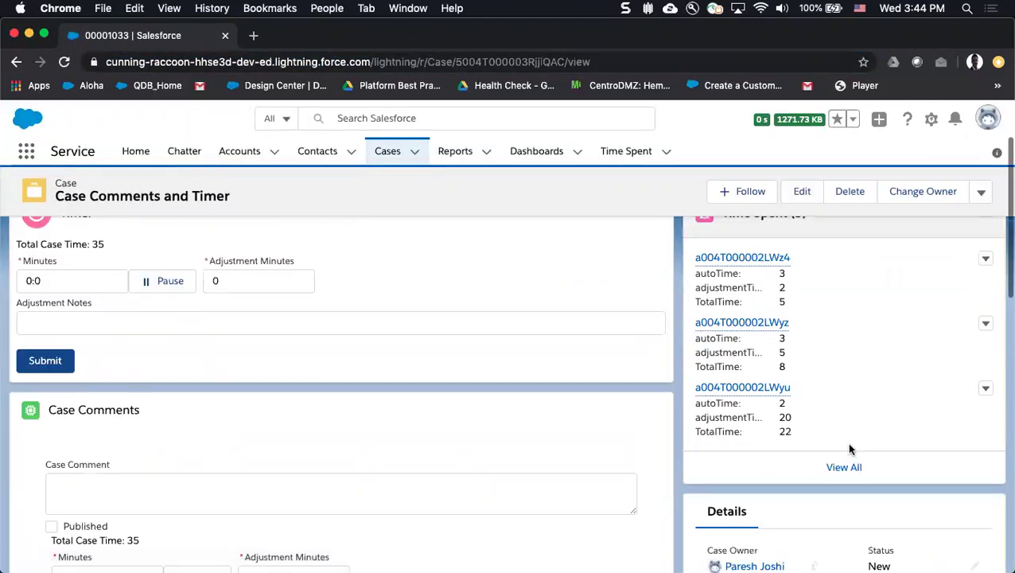
{"action": "left_click", "coordinate": [840, 466]}
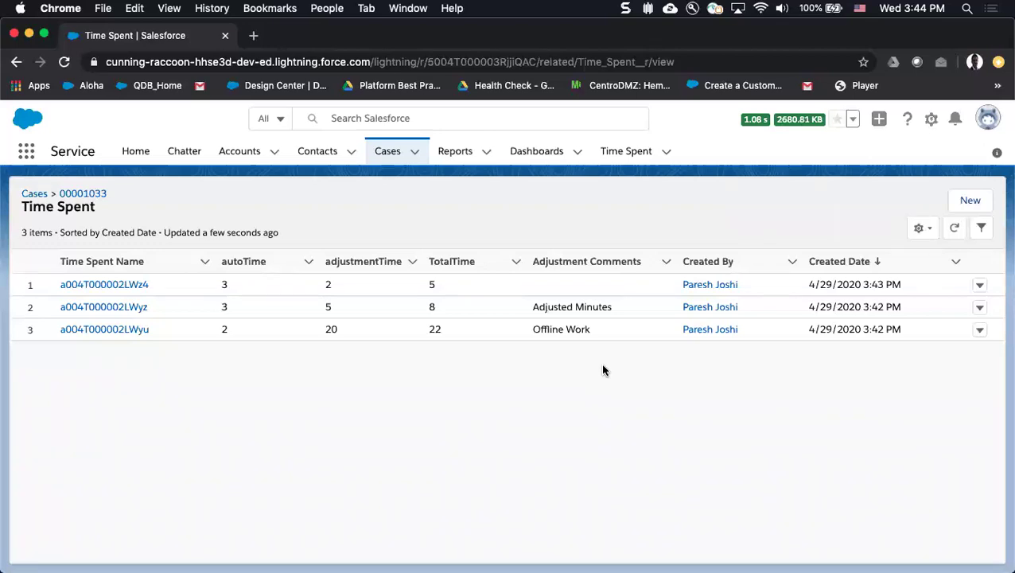
{"action": "left_click", "coordinate": [95, 195]}
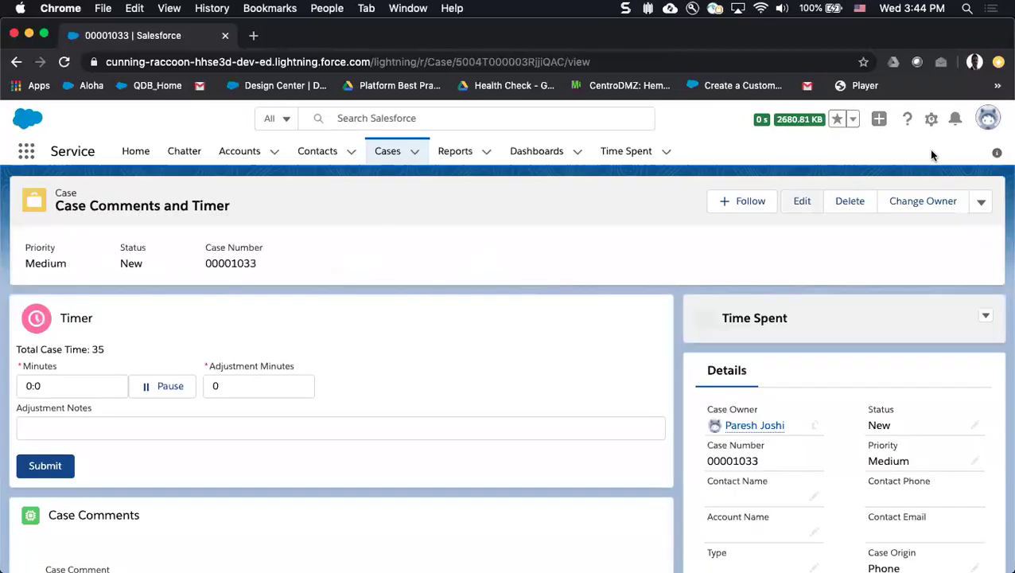
Step: Open the Case Record Page in App Builder via Edit Page and browse its Components panel
{"action": "left_click", "coordinate": [931, 121]}
{"action": "left_click", "coordinate": [855, 290]}
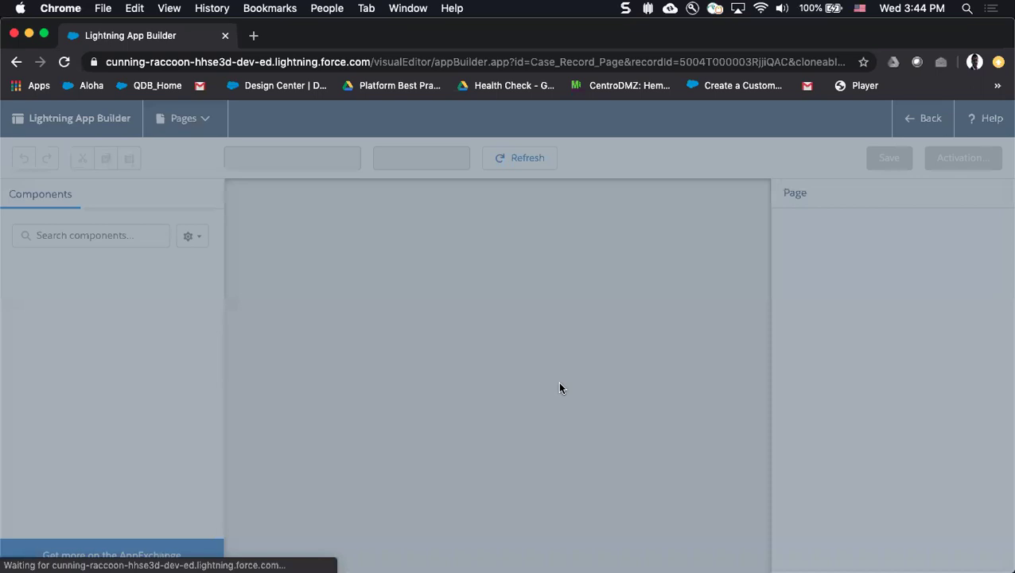
{"action": "scroll", "coordinate": [147, 387], "scroll_direction": "down", "scroll_amount": 10}
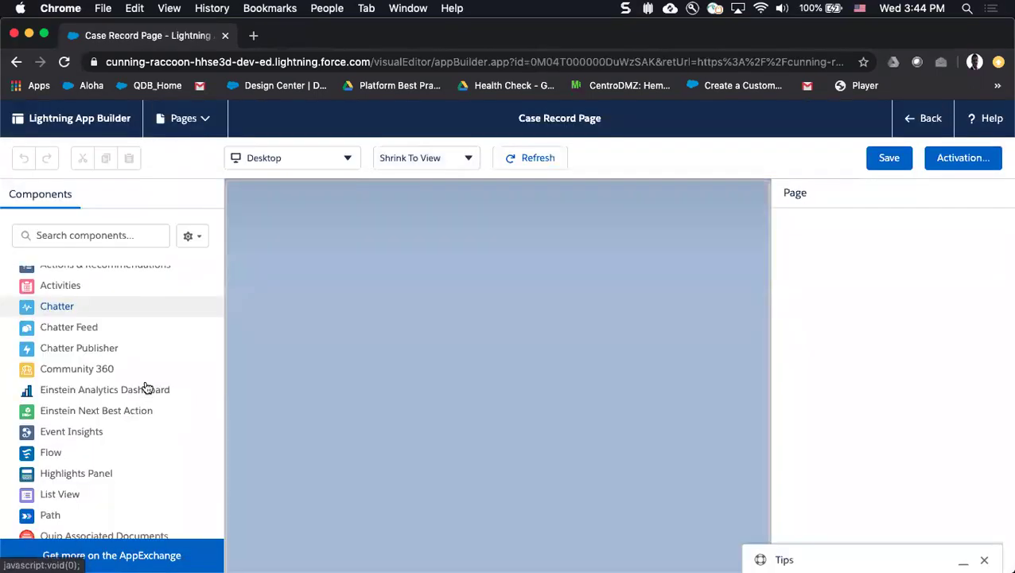
{"action": "scroll", "coordinate": [147, 387], "scroll_direction": "down", "scroll_amount": 15}
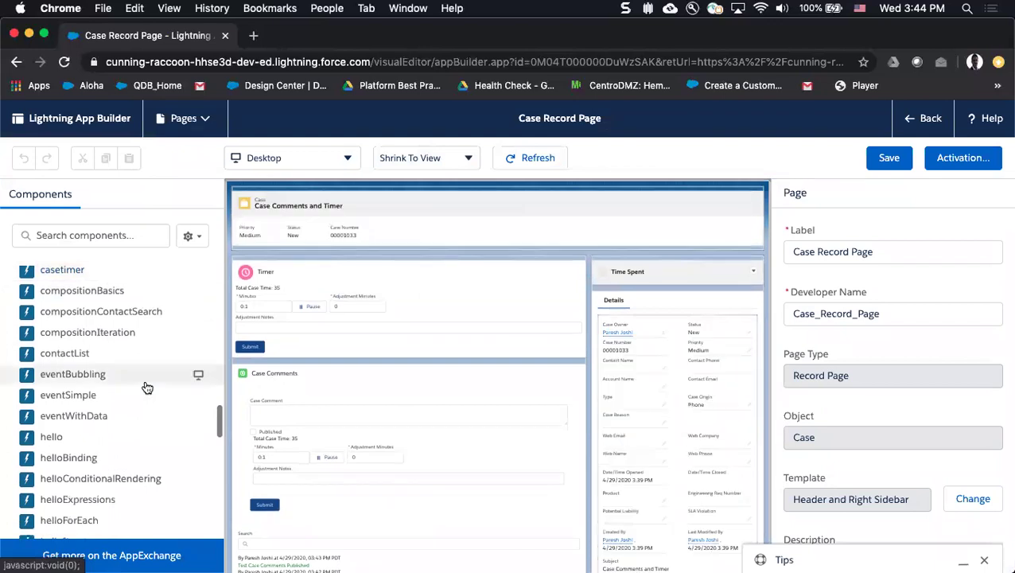
{"action": "scroll", "coordinate": [147, 387], "scroll_direction": "up", "scroll_amount": 3}
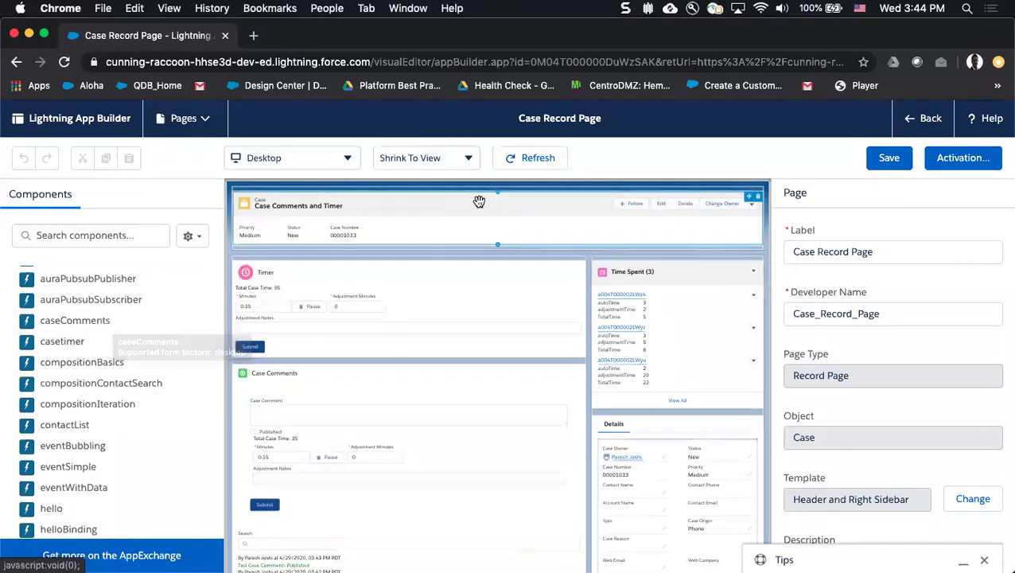
{"action": "key", "text": "ctrl+Up"}
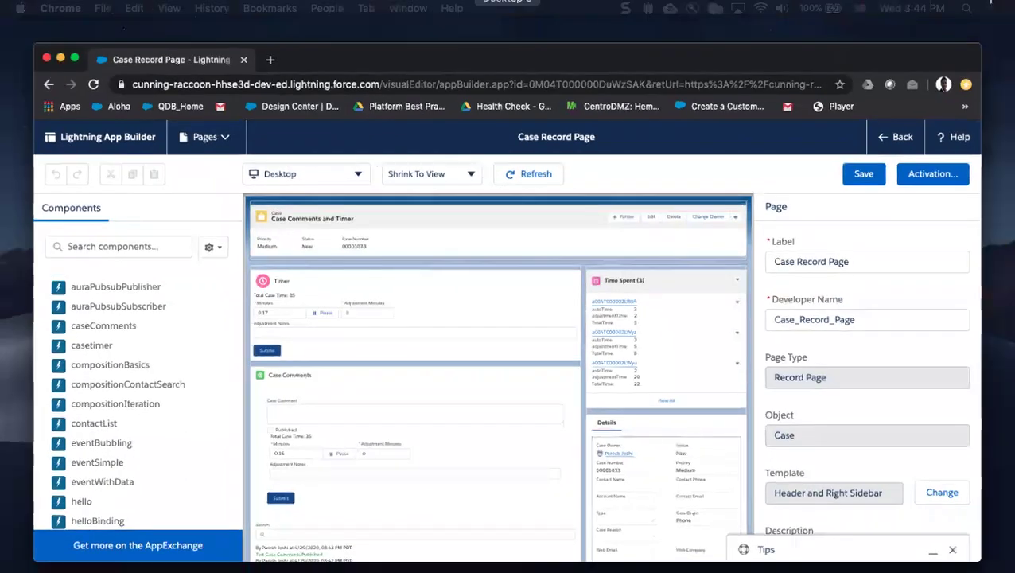
{"action": "key", "text": "ctrl+Up"}
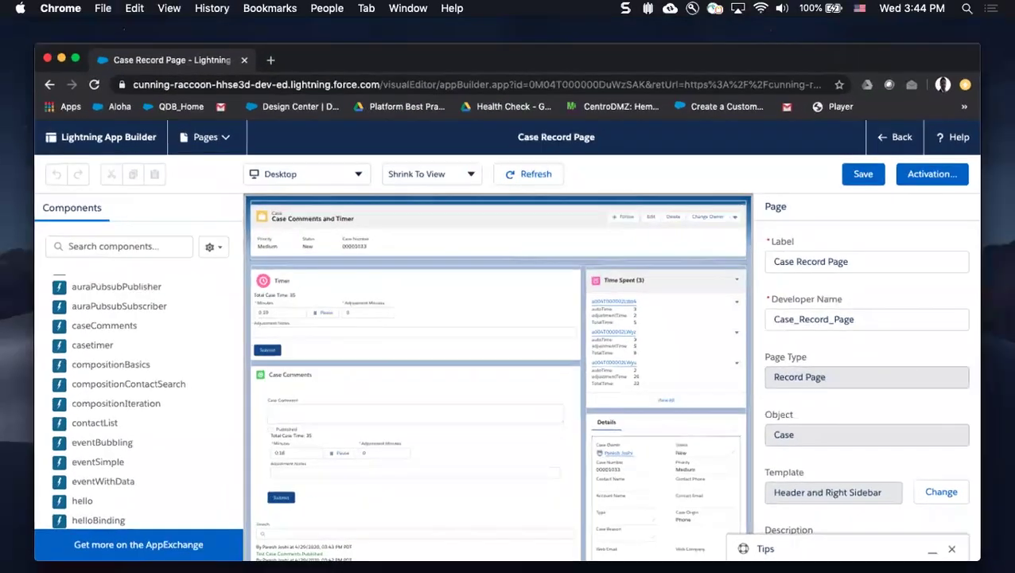